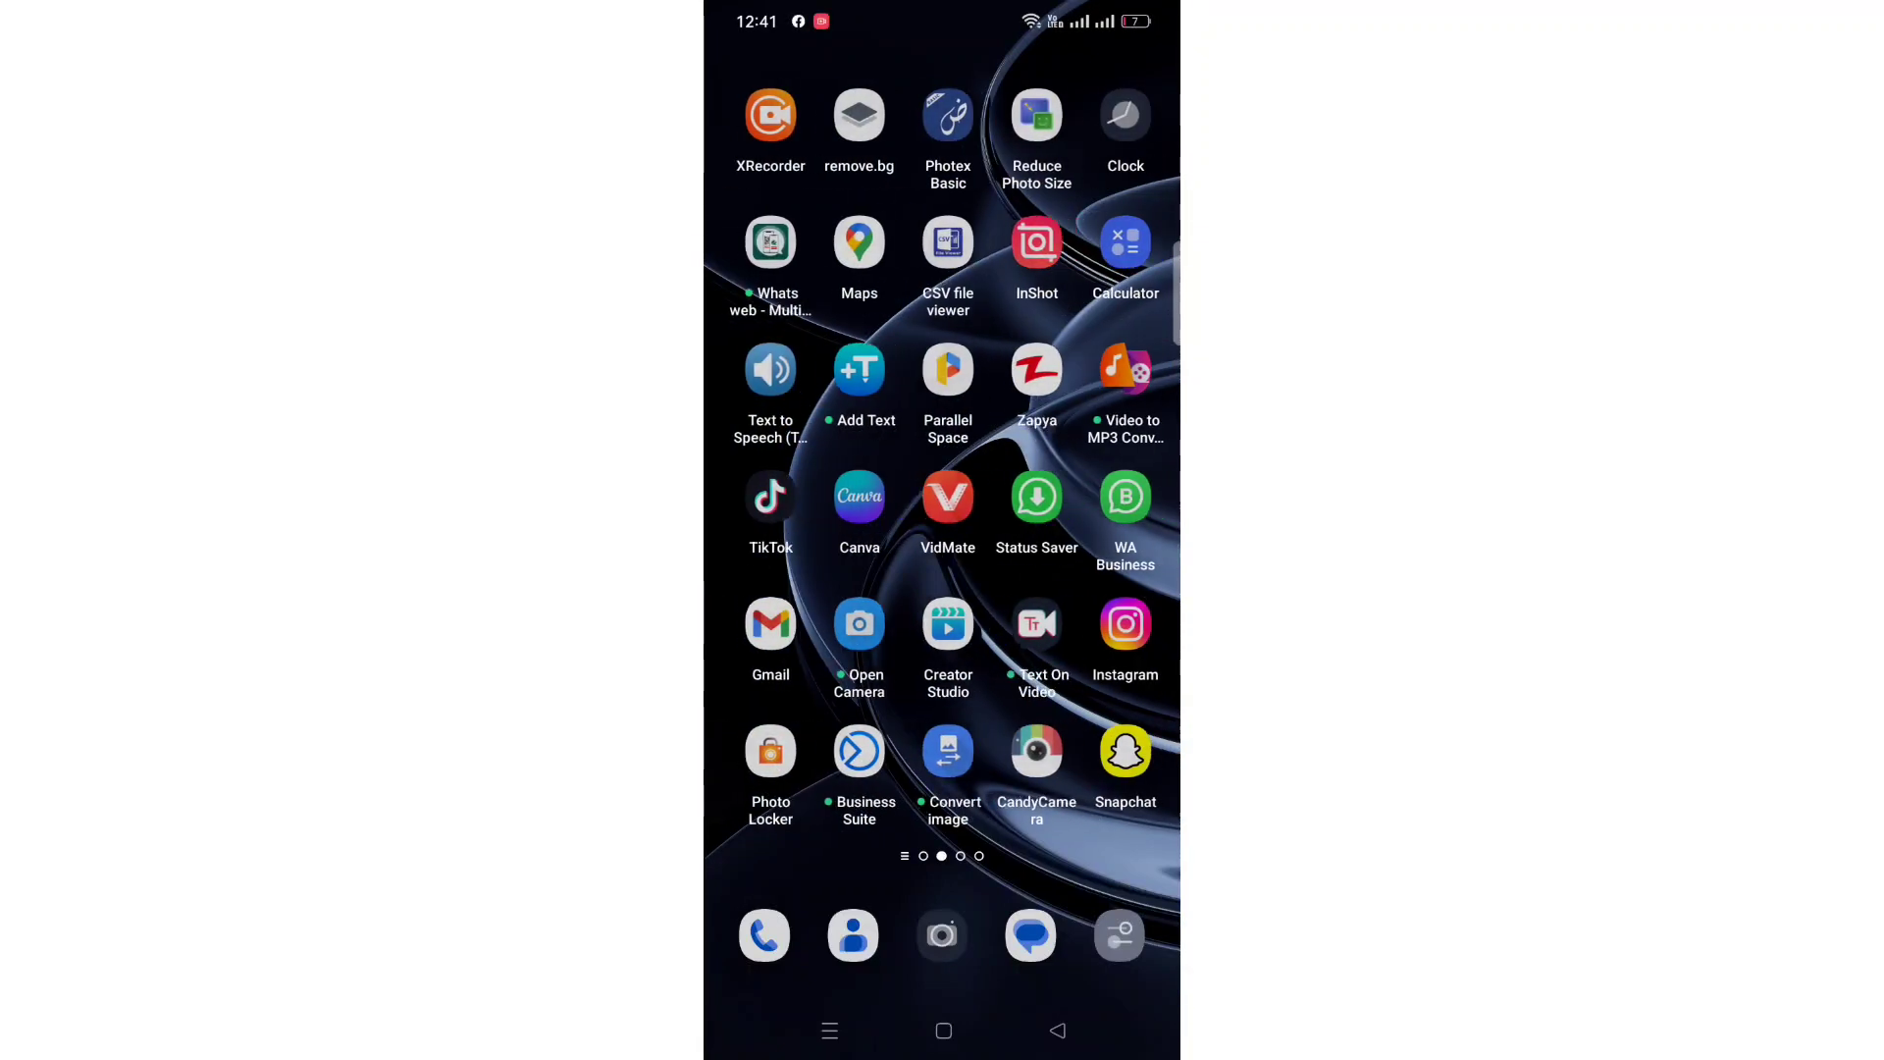
- Swipe between Android home screen pages, ending on the second page of app icons
mouse_move(826, 804)
left_mouse_down()
mouse_move(1119, 803)
mouse_move(824, 803)
left_mouse_up()
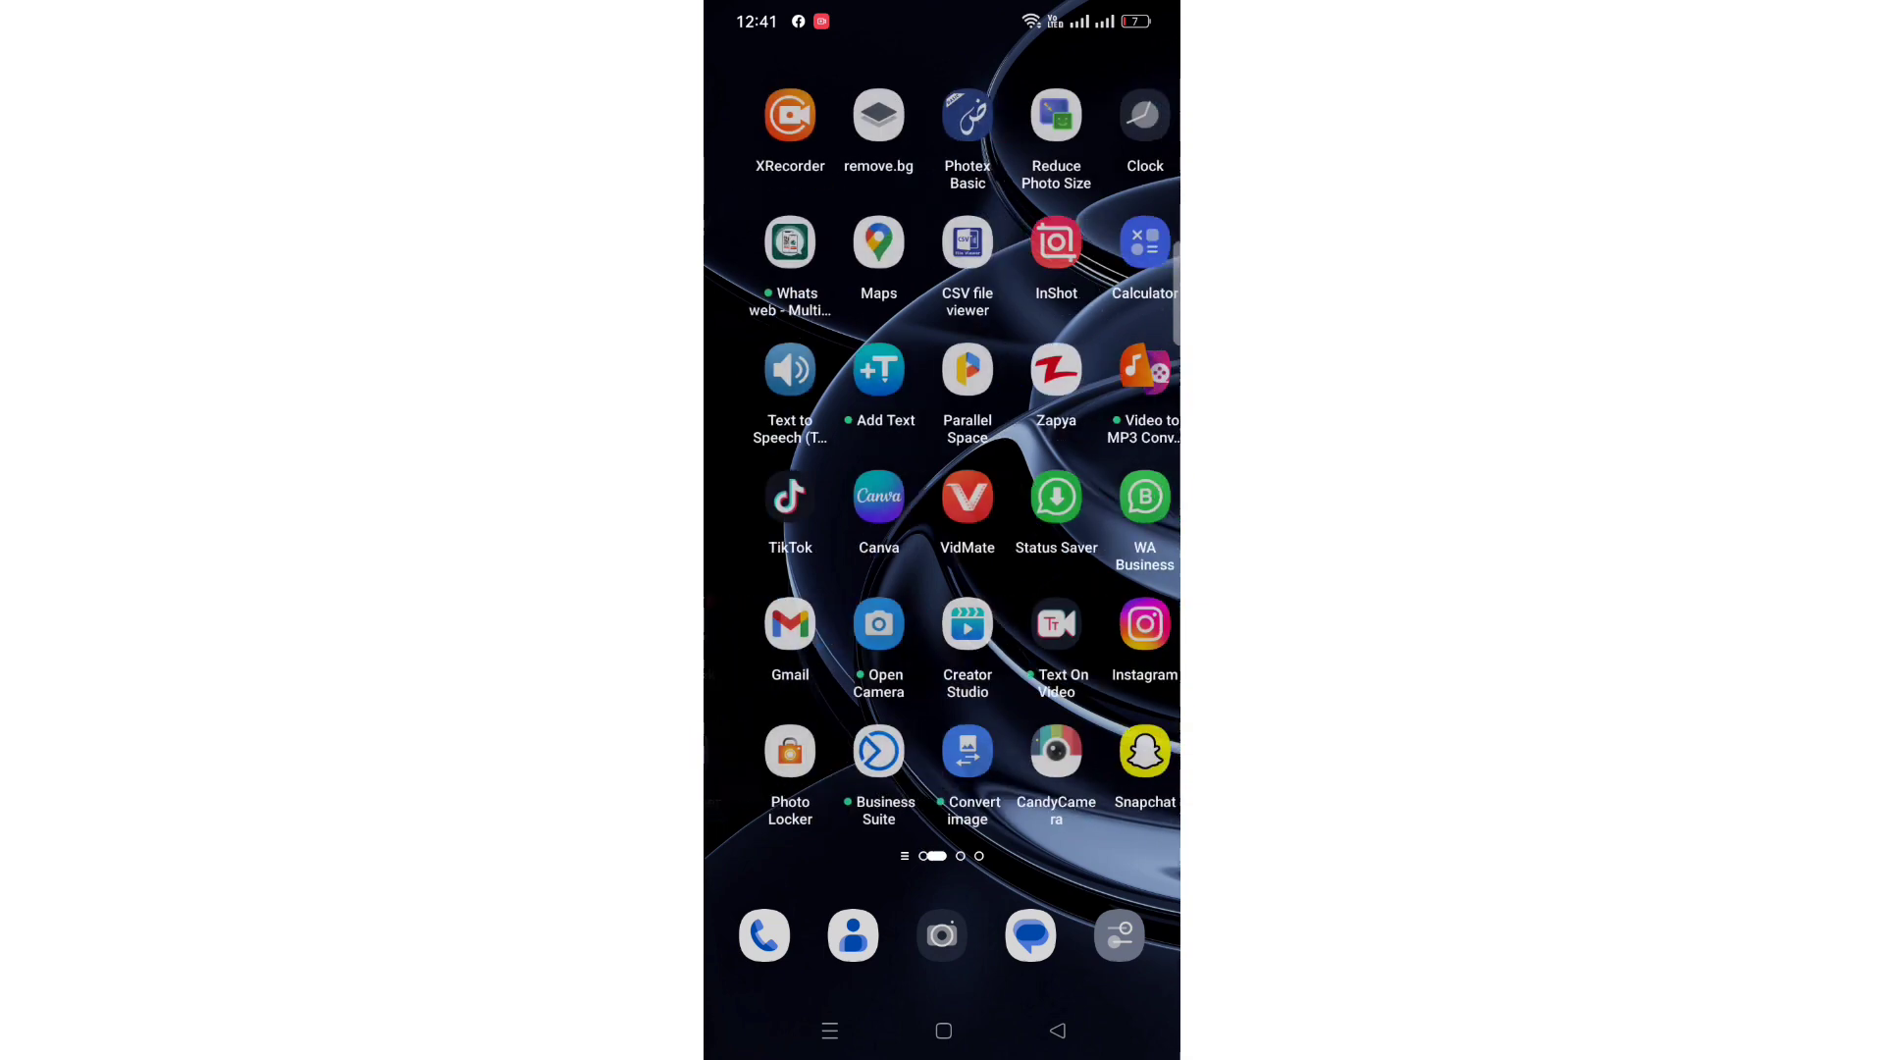
mouse_move(826, 590)
left_mouse_down()
mouse_move(1089, 589)
mouse_move(826, 589)
left_mouse_up()
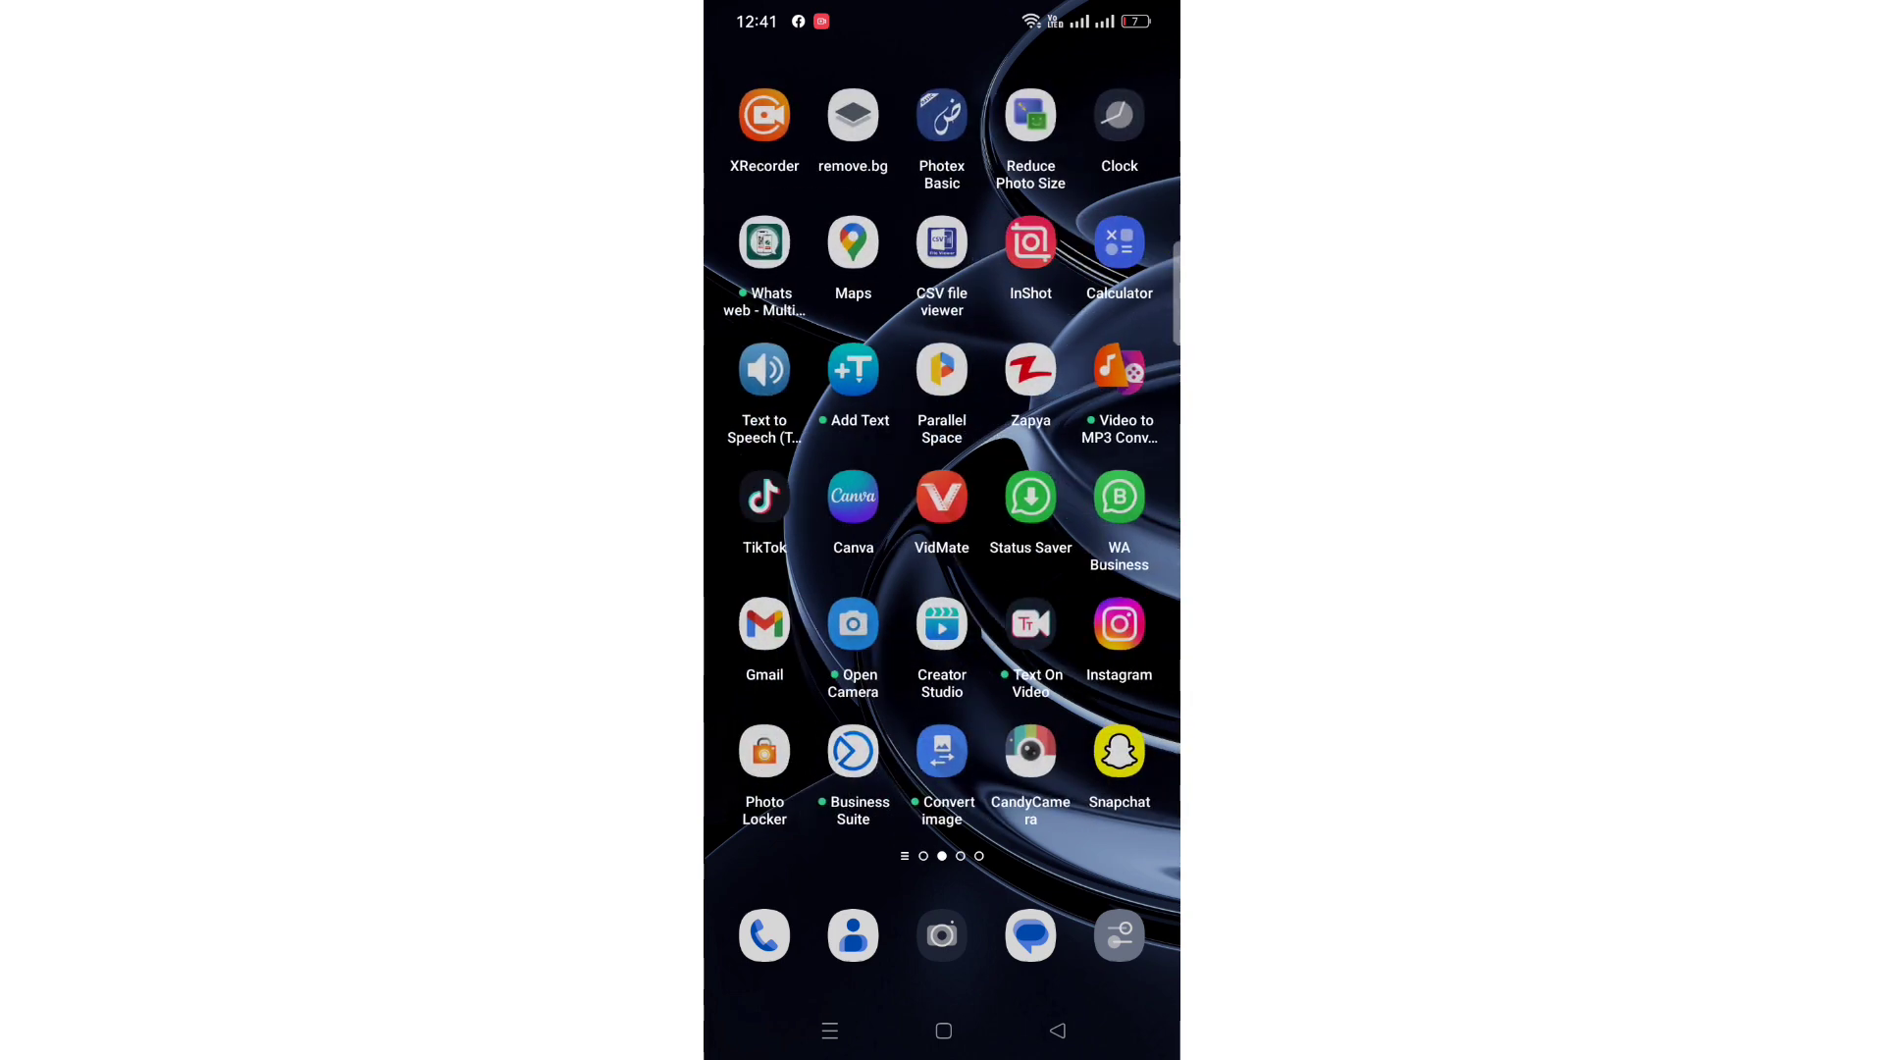
- Launch InShot and start a new video project to bring up the video album picker
left_click(1030, 243)
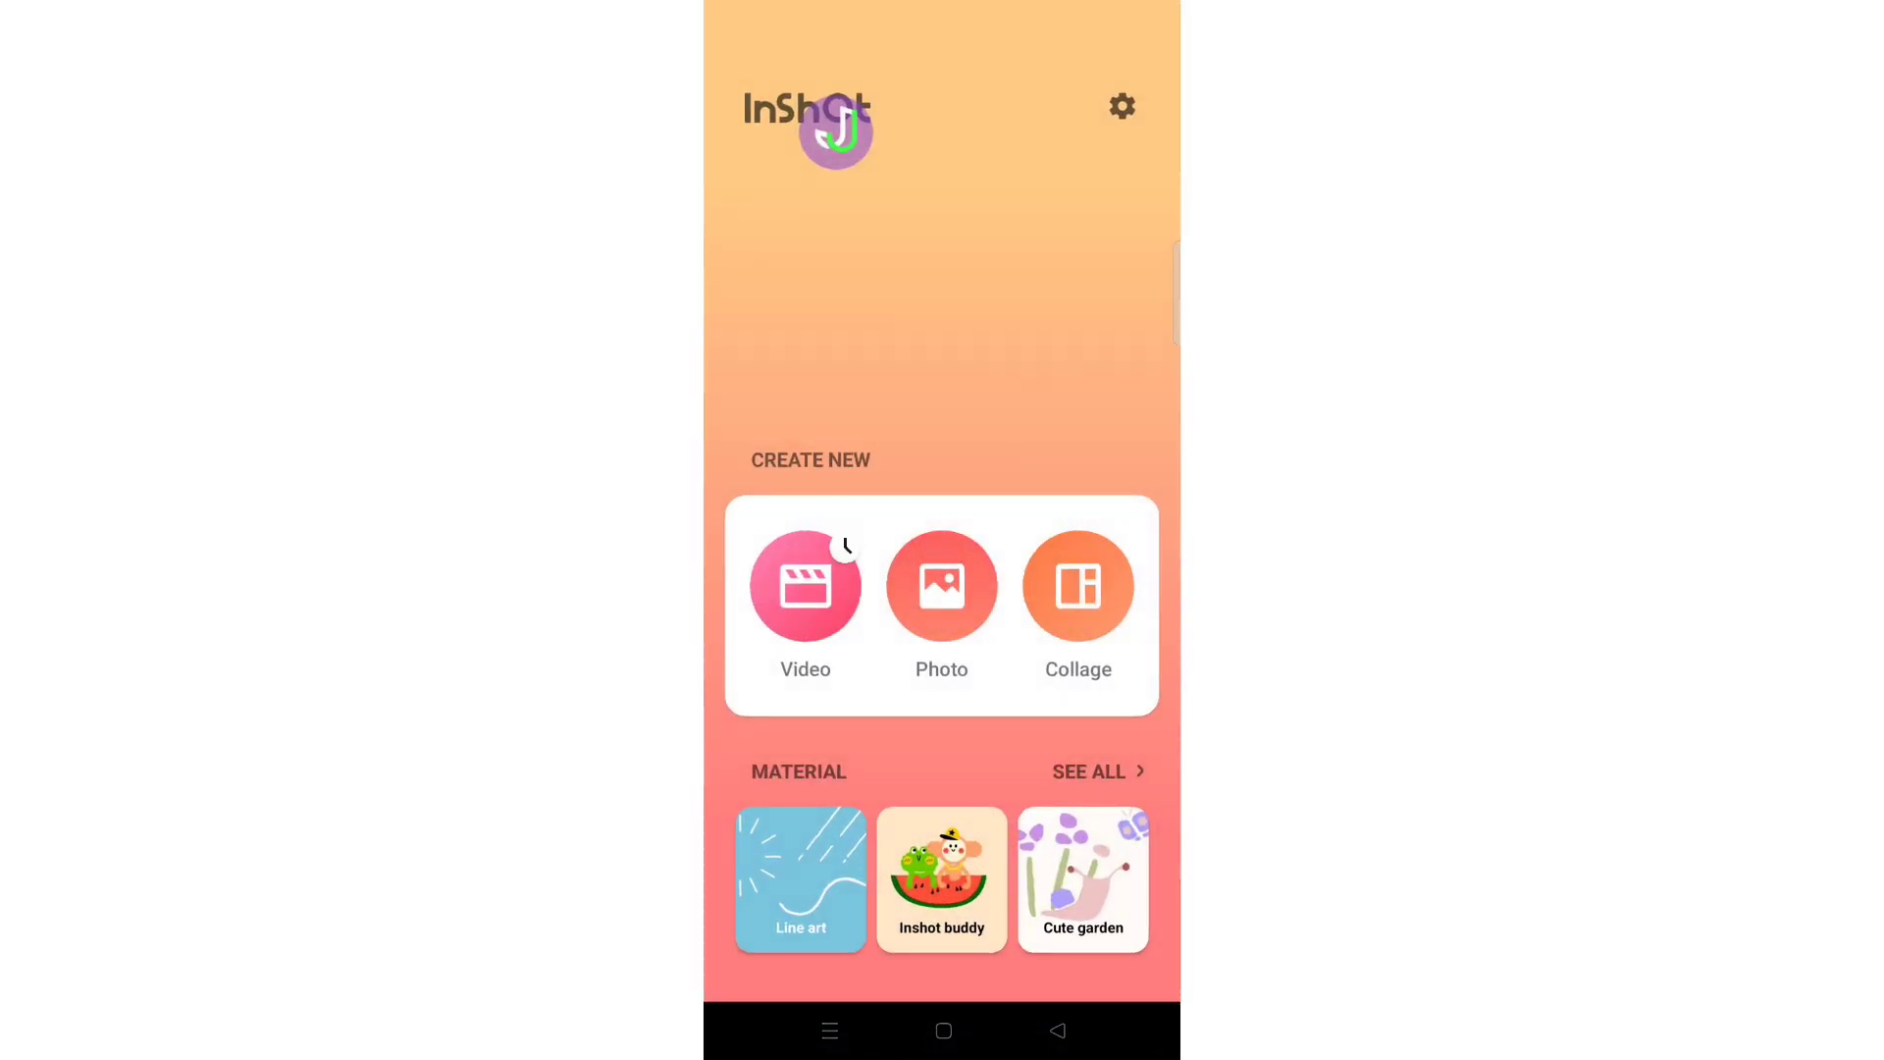
left_click(806, 586)
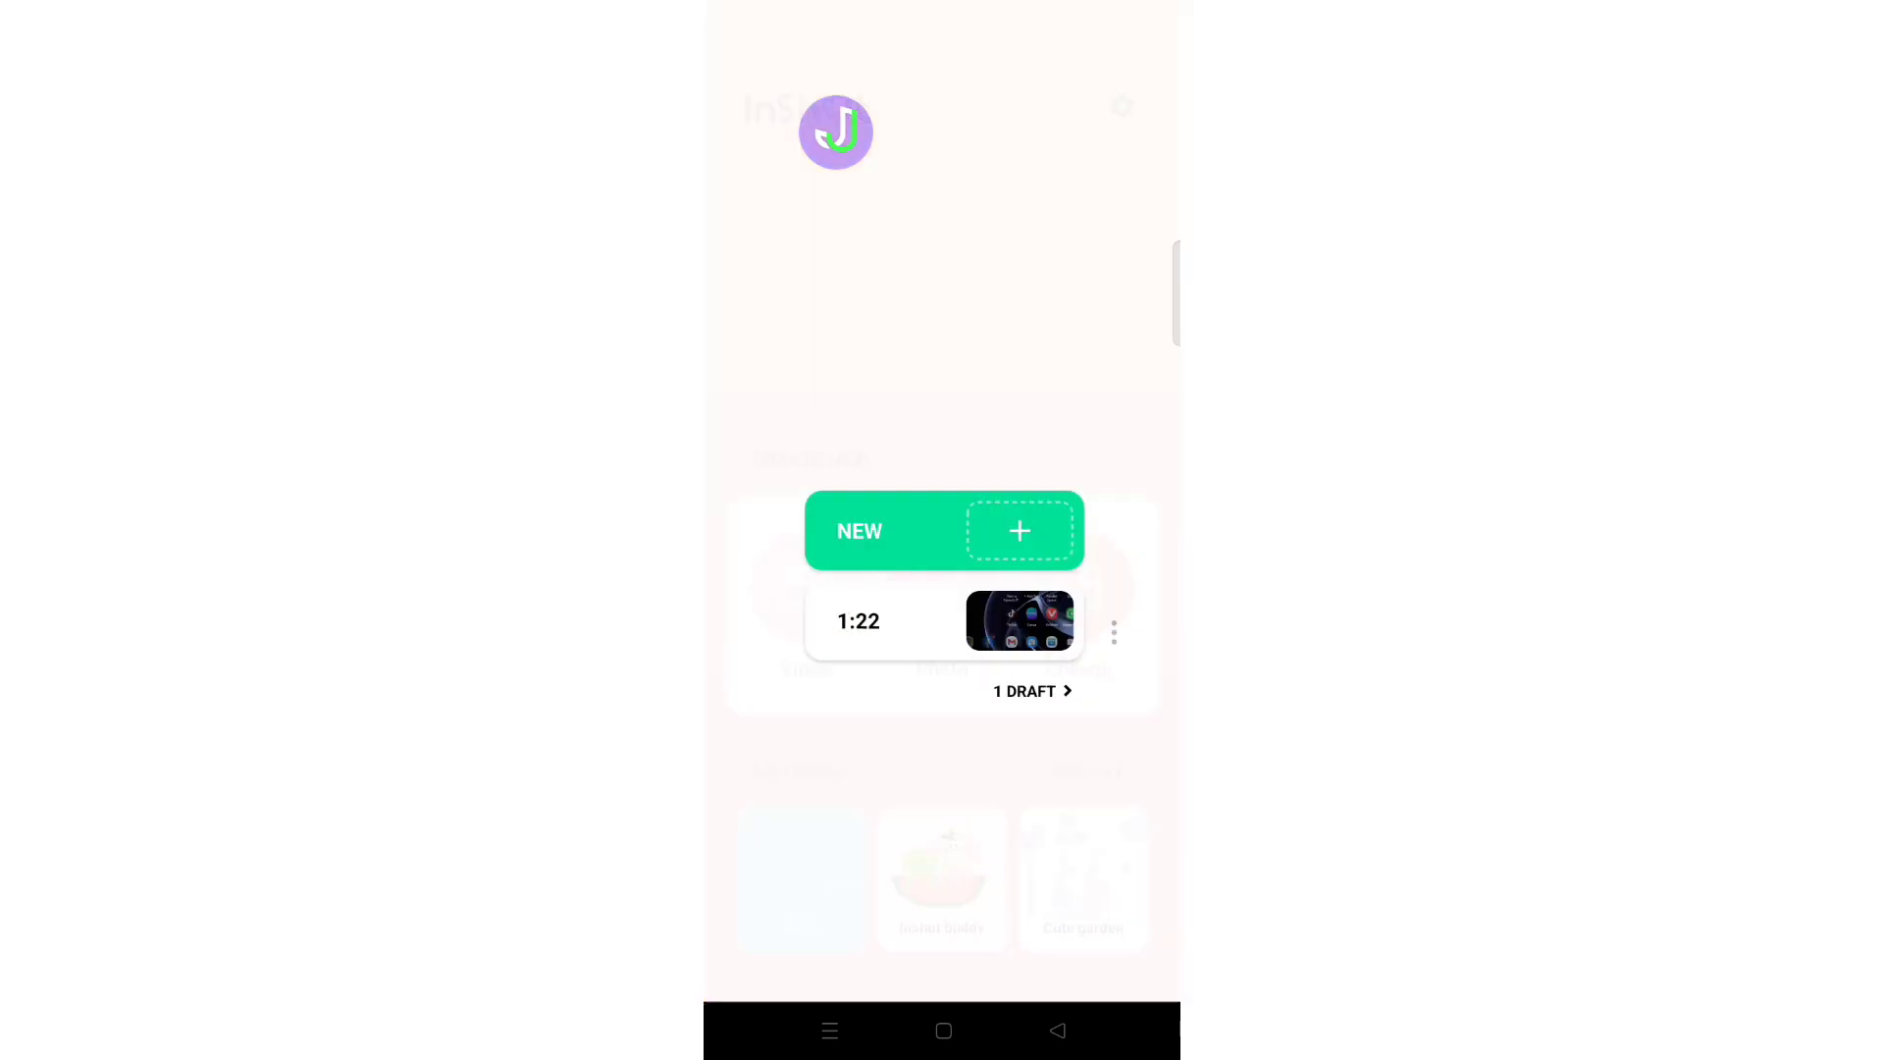
left_click(912, 530)
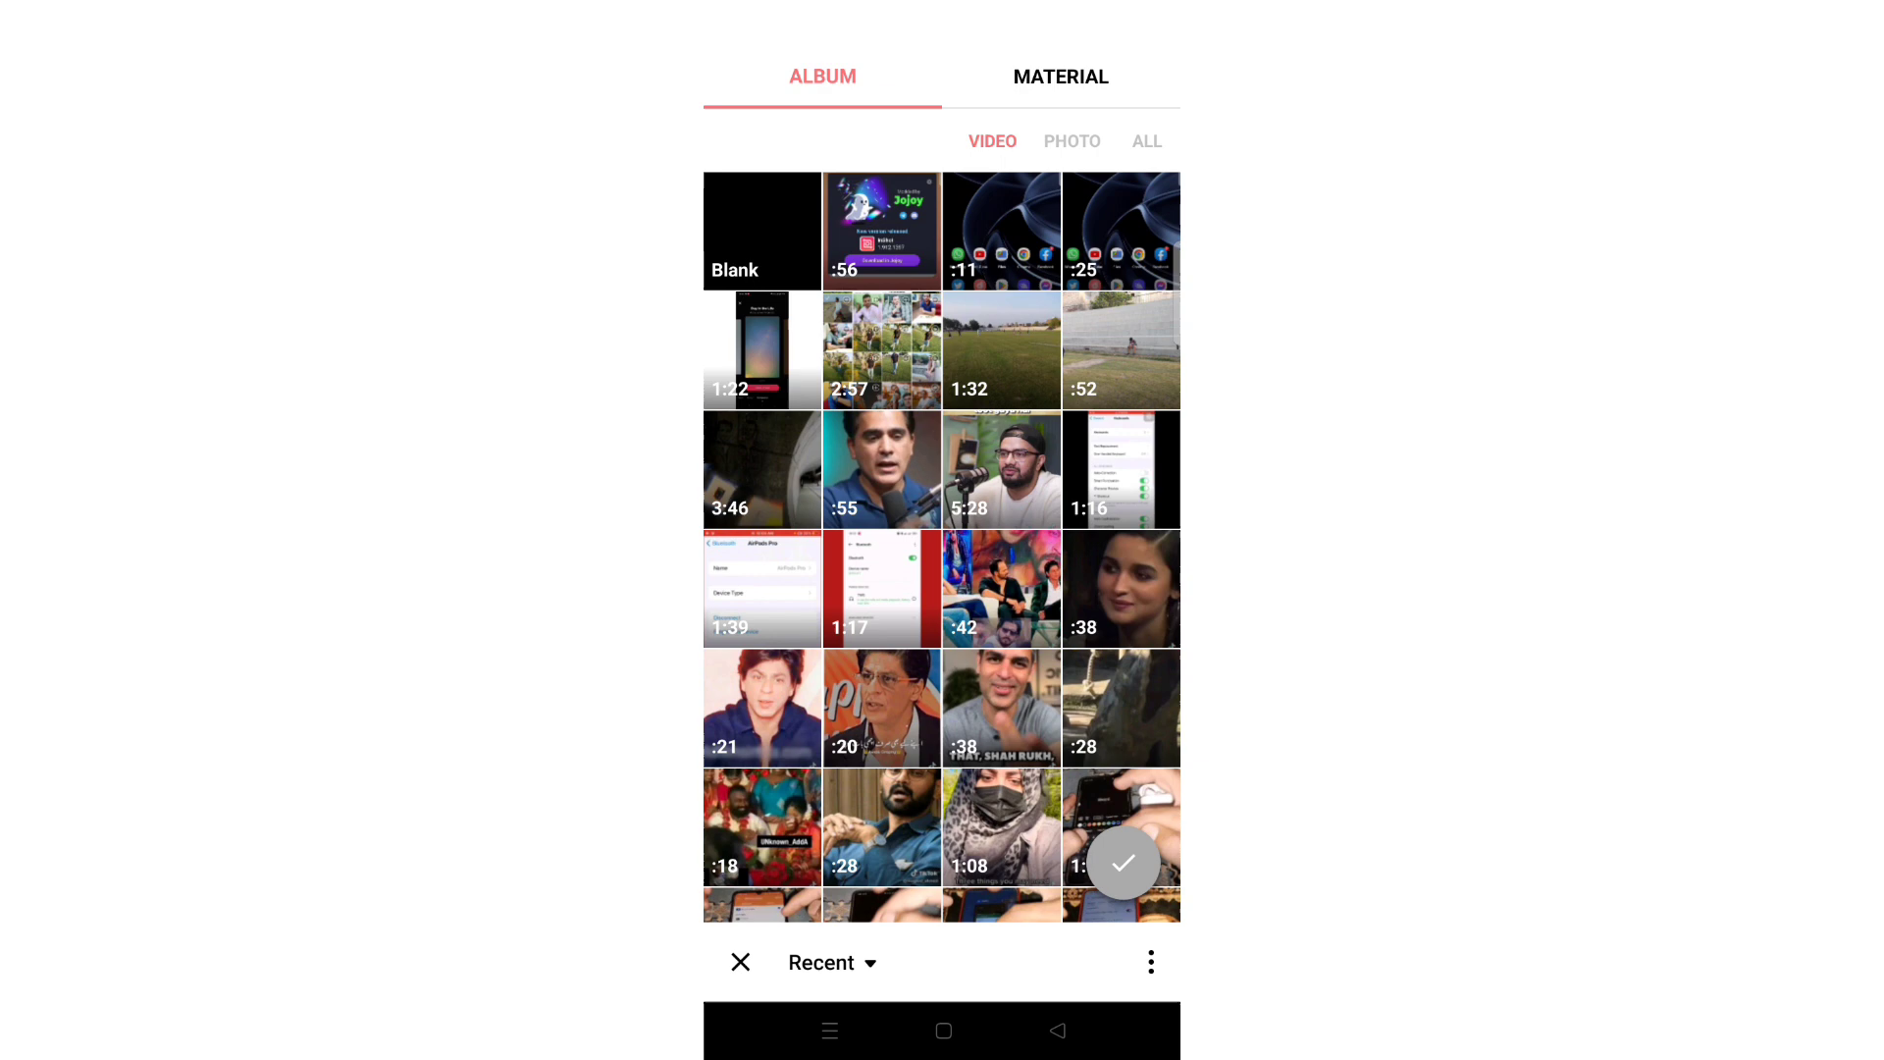
- Back out of the video picker without choosing a clip and dismiss the new-version popup
left_click(1057, 1031)
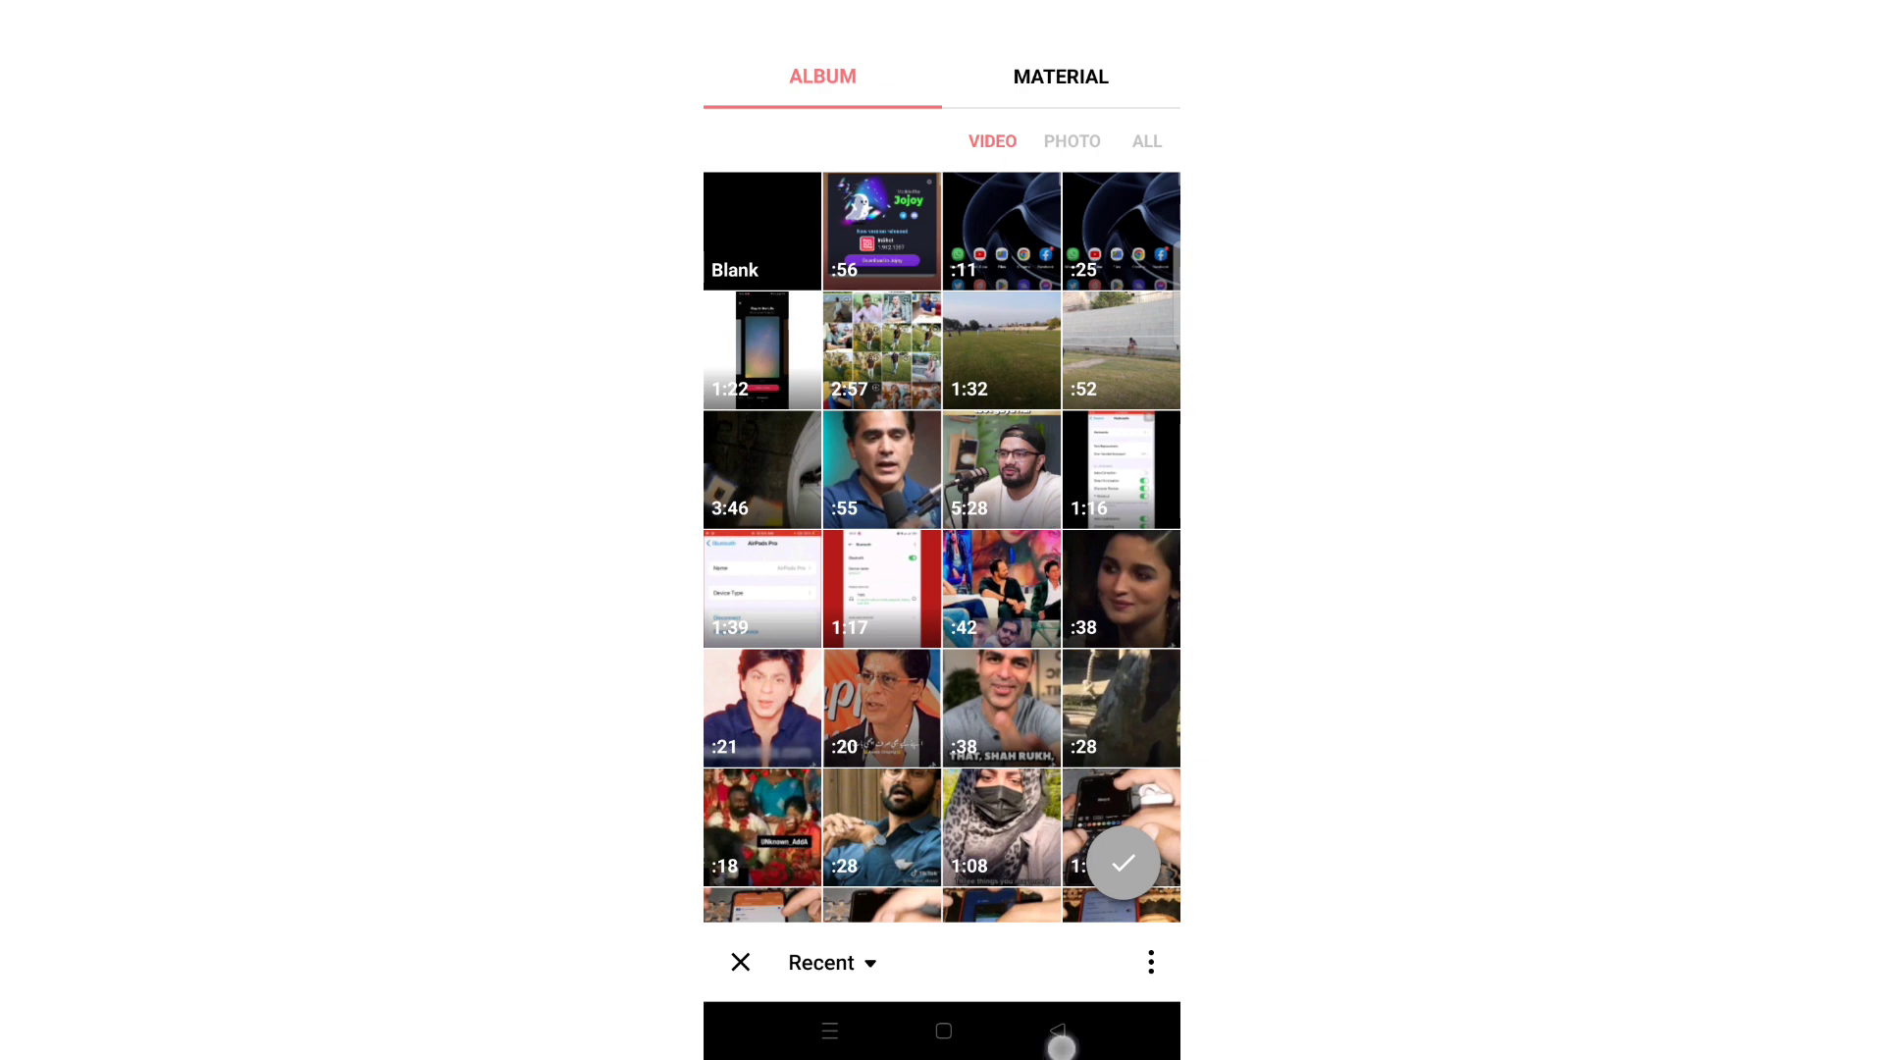
left_click(1133, 352)
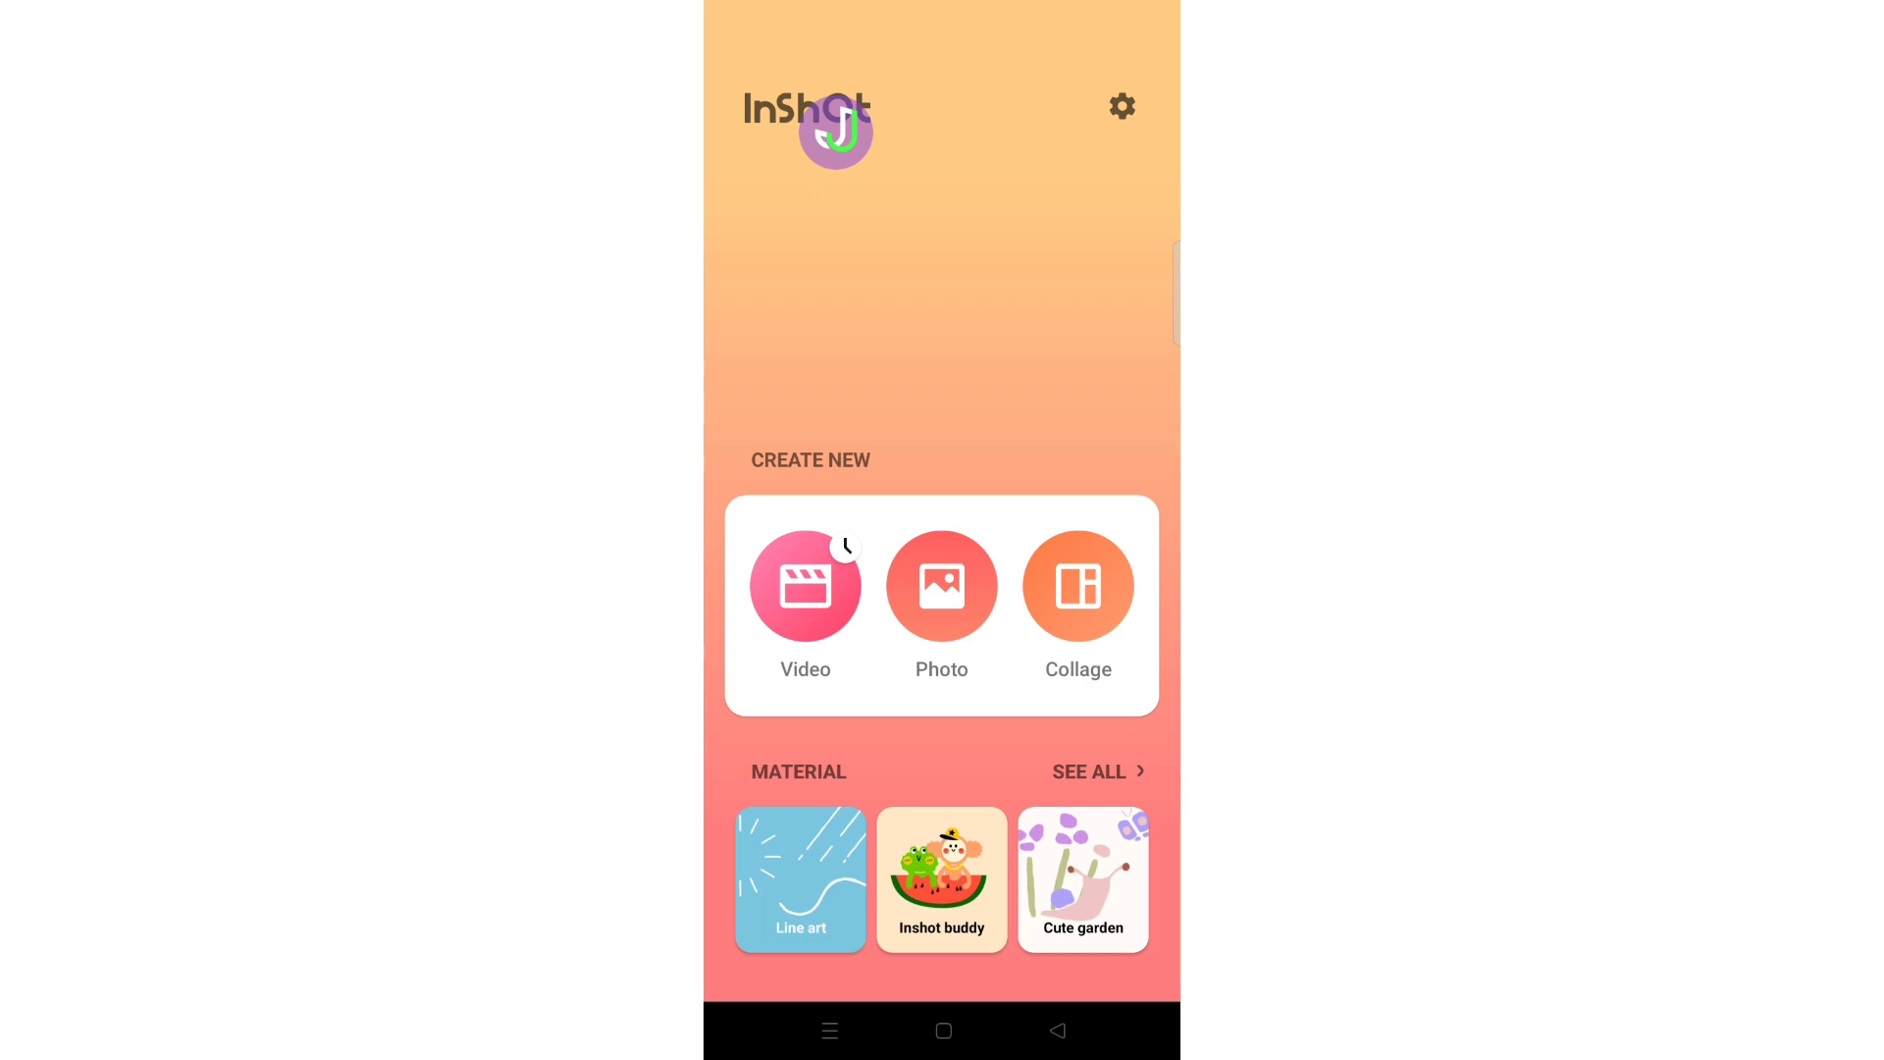
- Open, close and reopen the Video drafts panel, then choose Delete on the 1:22 draft
left_click(806, 586)
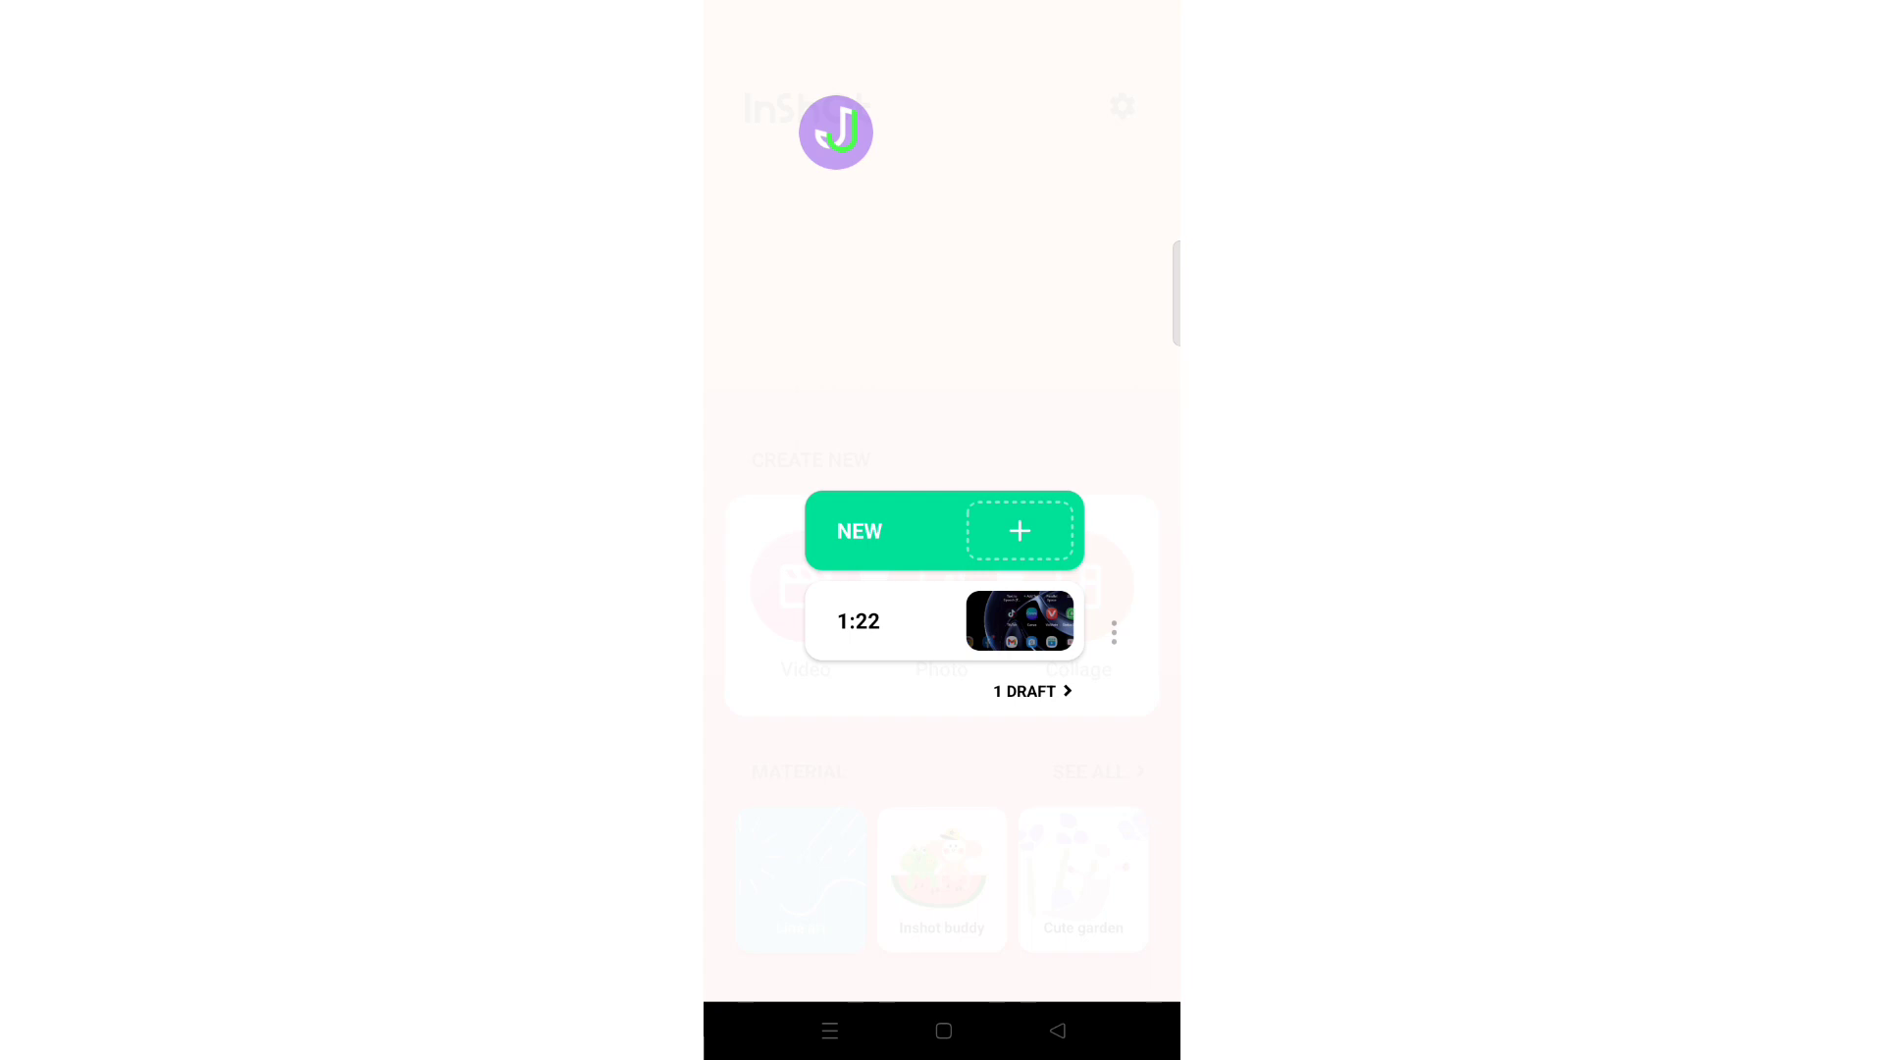
left_click(1094, 870)
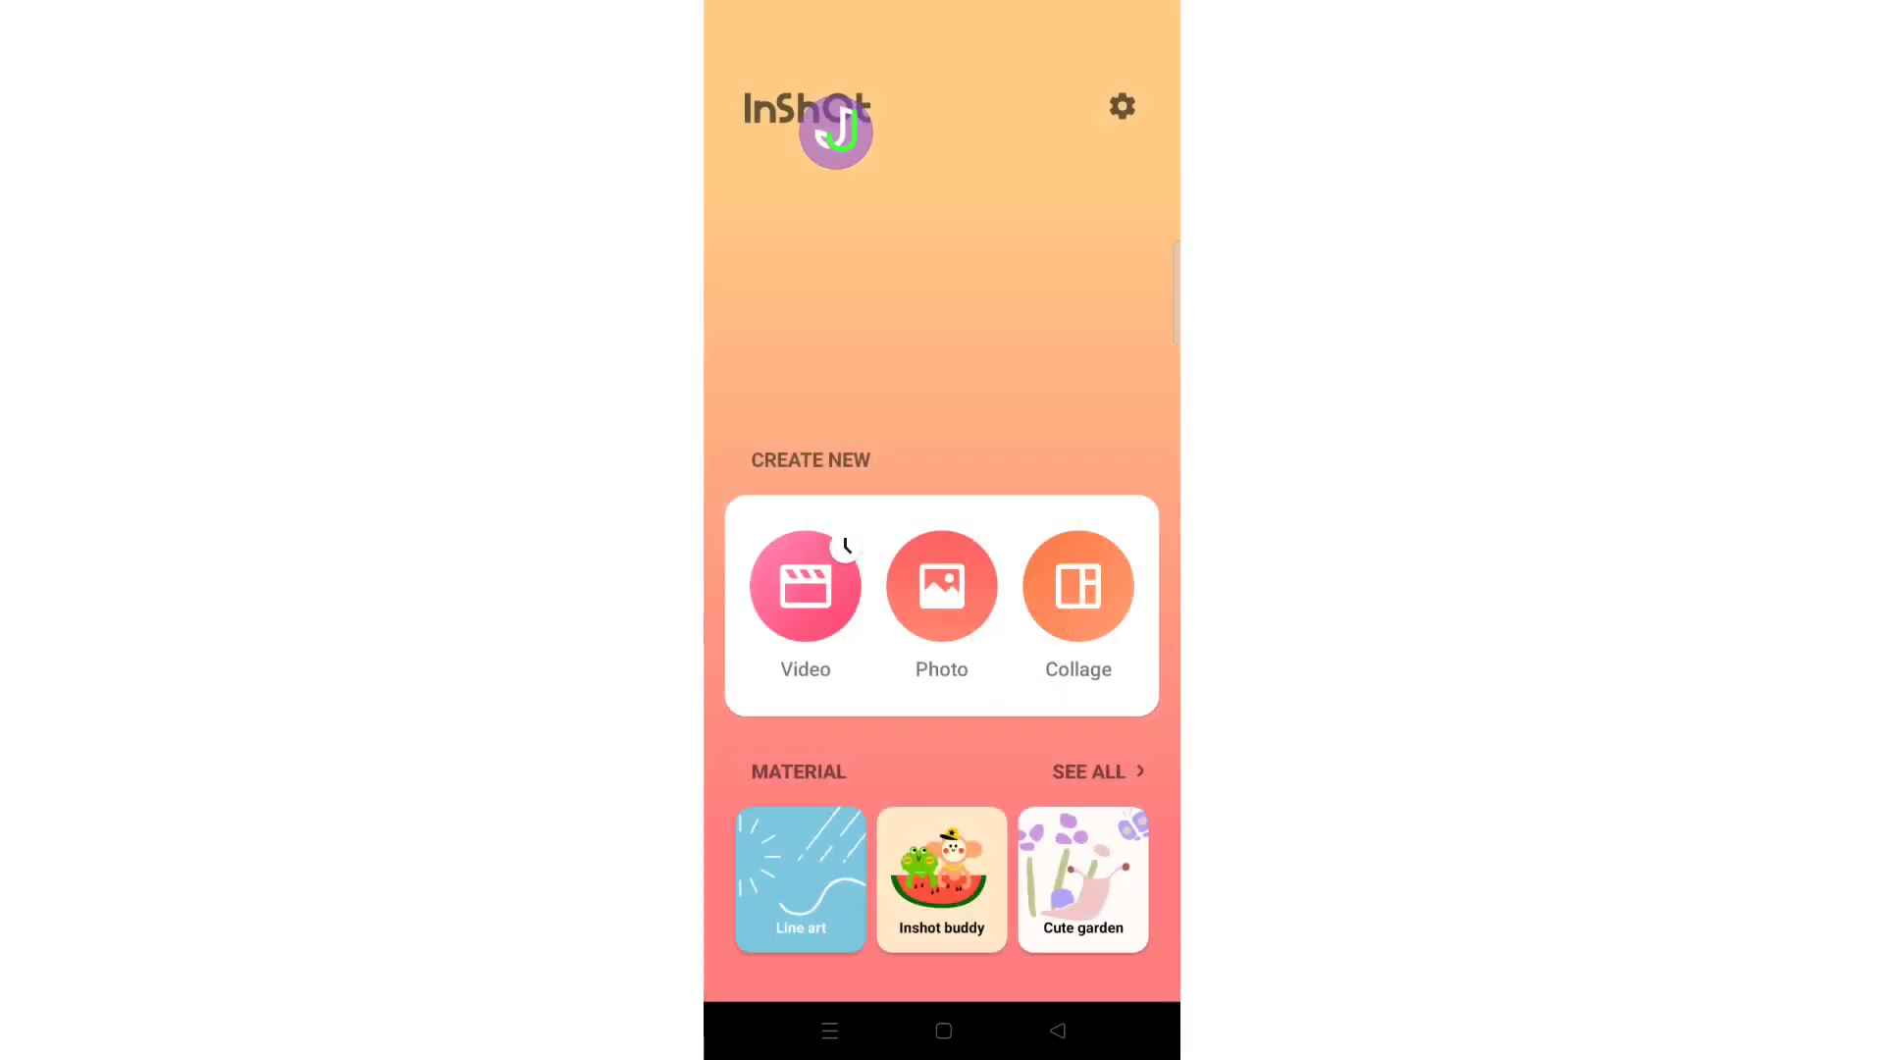
left_click(805, 587)
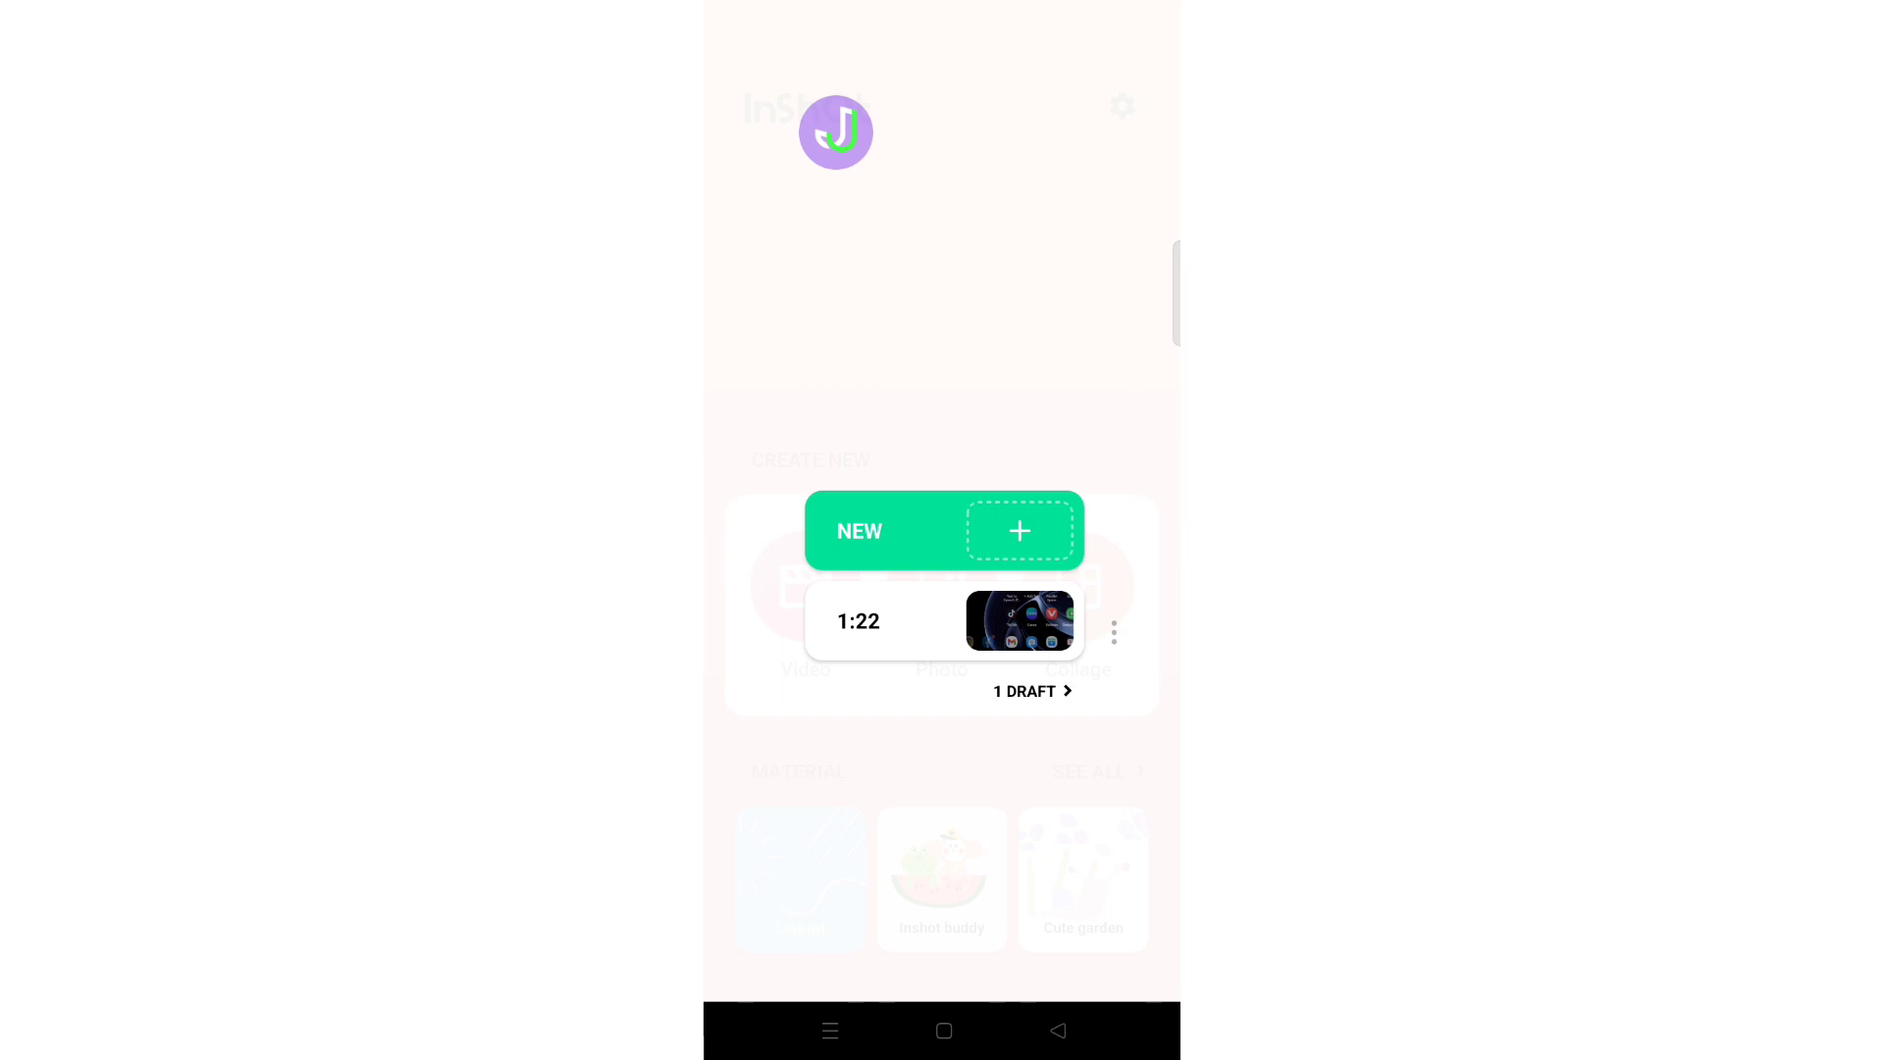
left_click(1114, 631)
left_click(1047, 459)
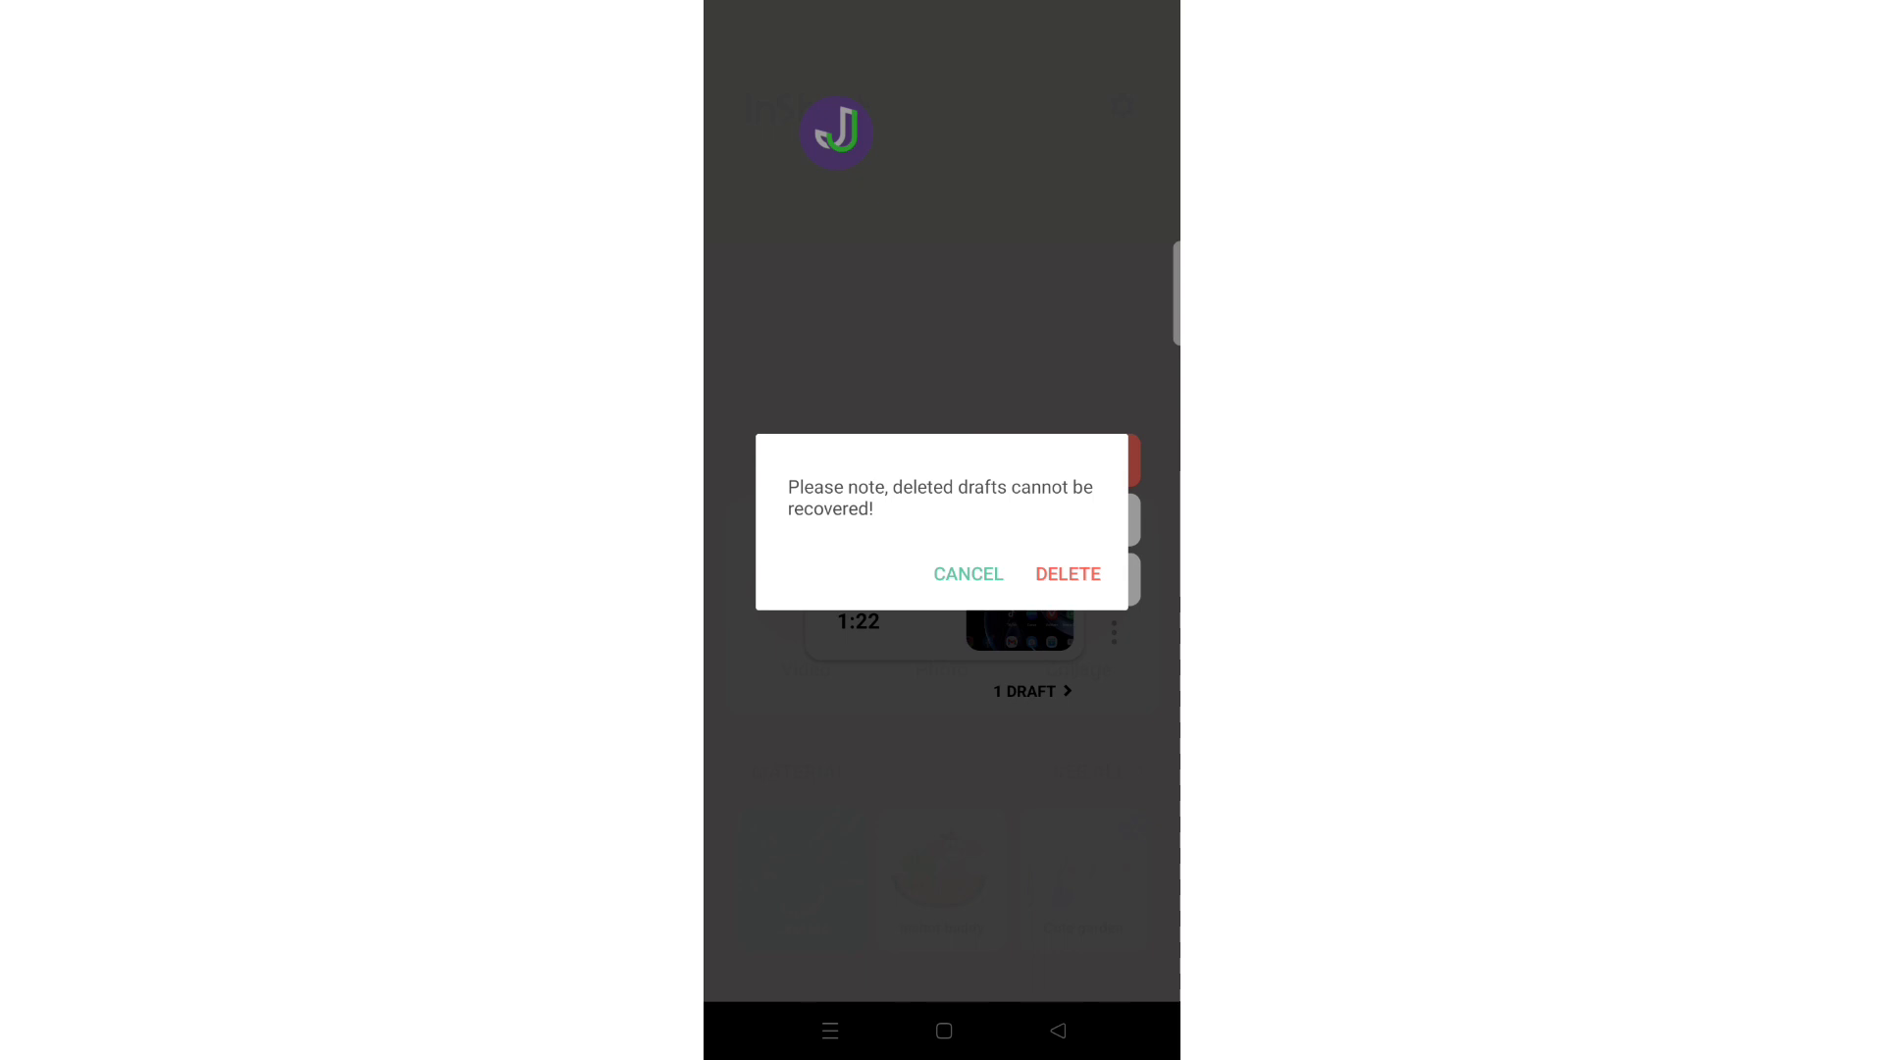
left_click(1067, 572)
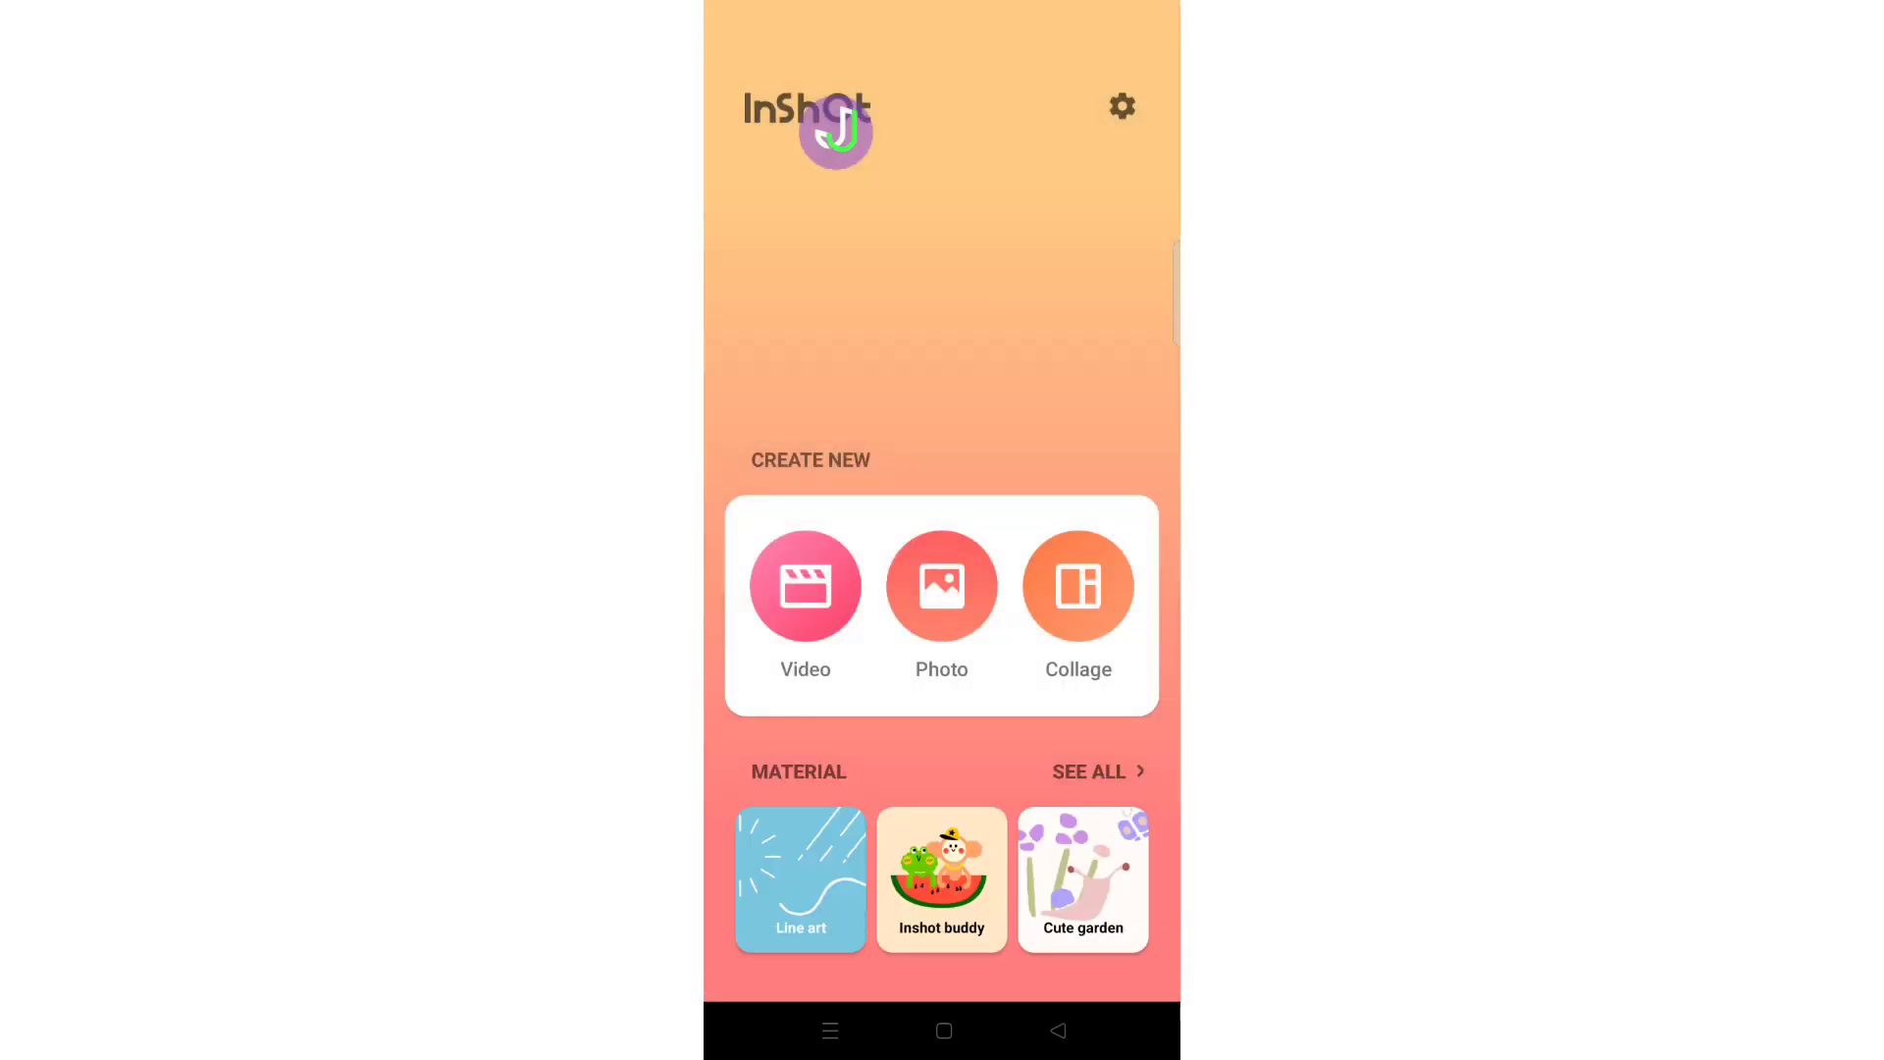